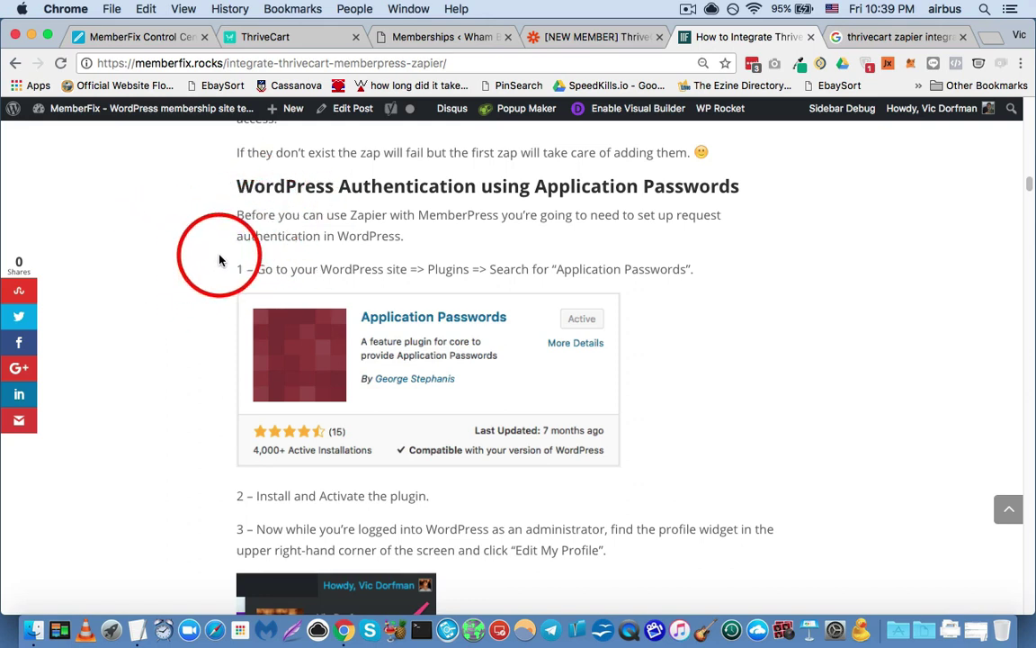
# Step: Go to the WordPress site's plugin administration and search the directory of new plugins for "application passwords"
pyautogui.click(433, 45)
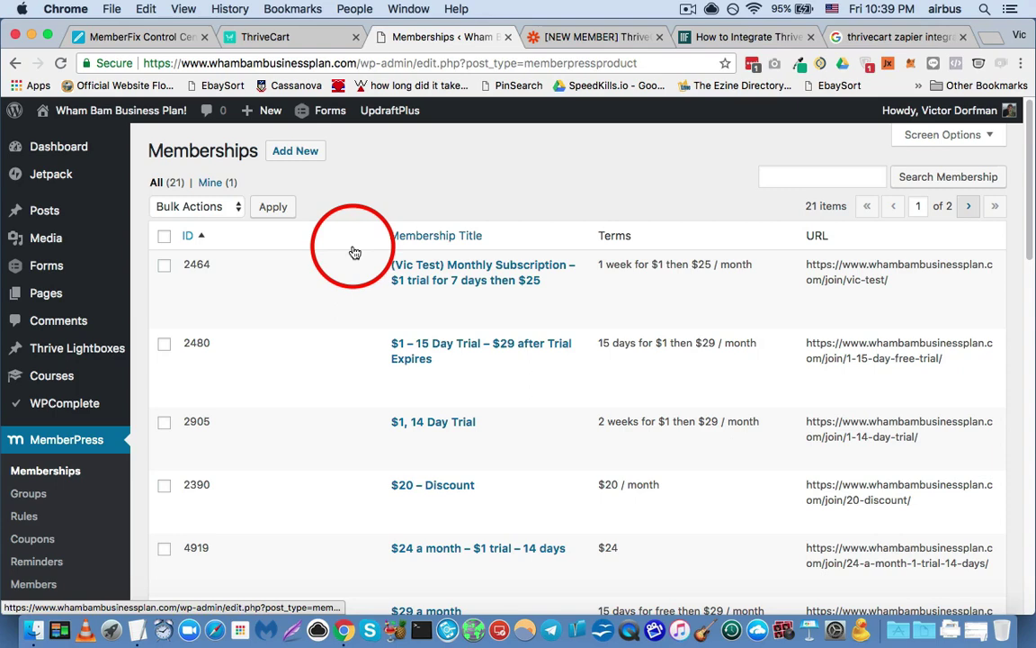
pyautogui.scroll(-8, 36, 306)
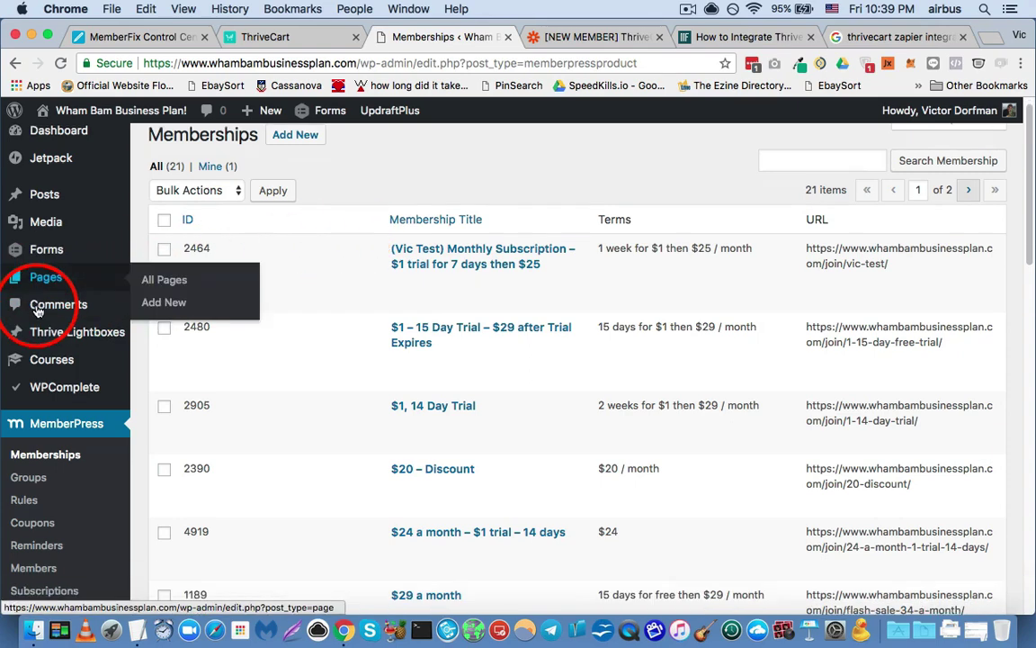
pyautogui.scroll(-2, 43, 321)
pyautogui.moveTo(61, 393)
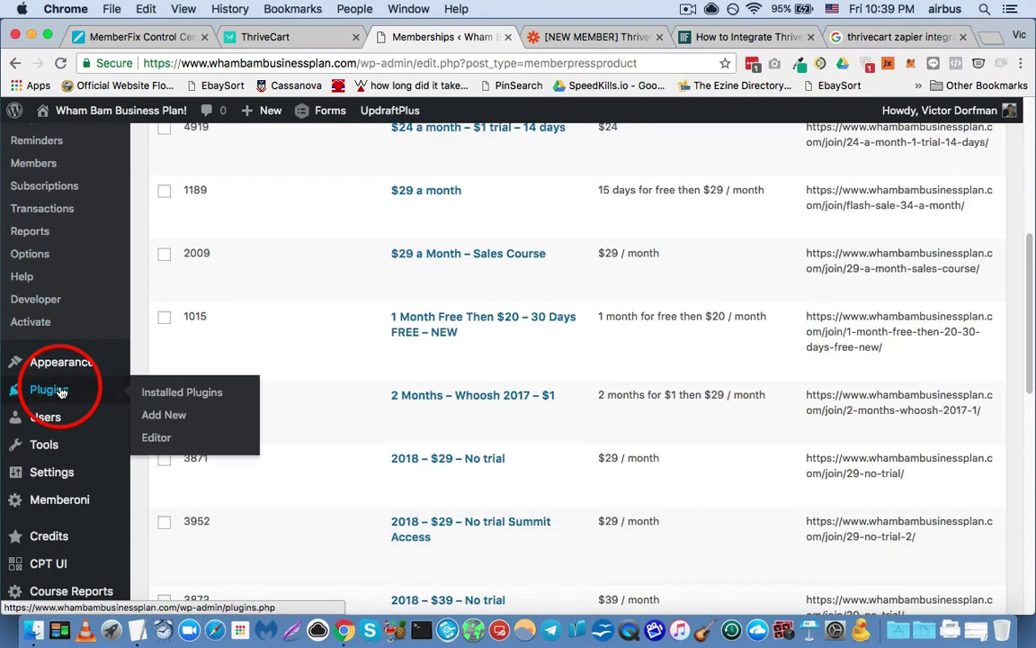
pyautogui.click(61, 392)
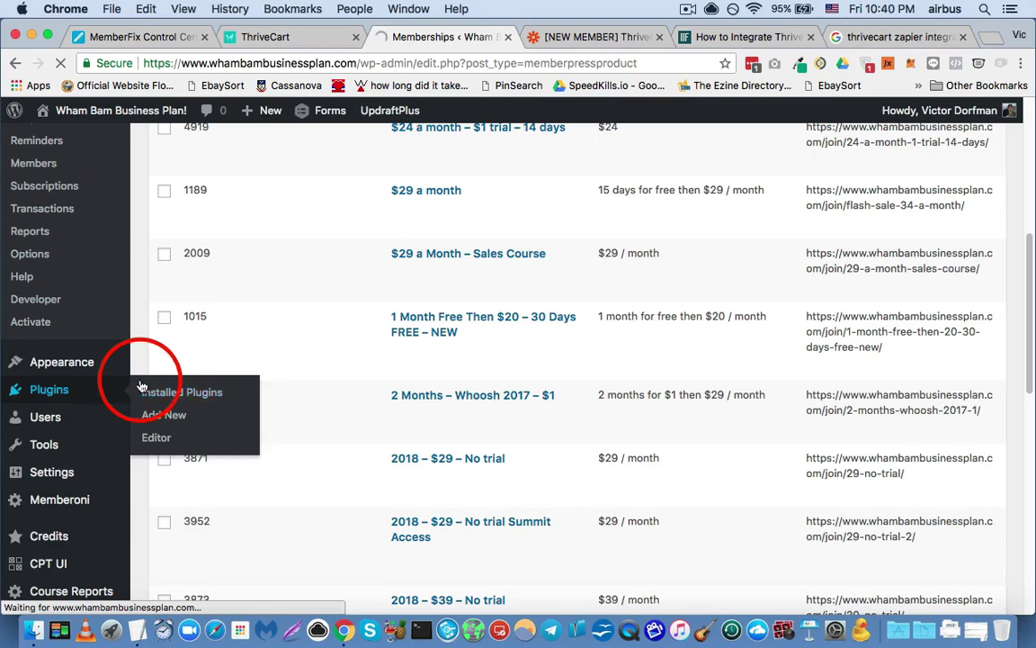
pyautogui.moveTo(123, 367)
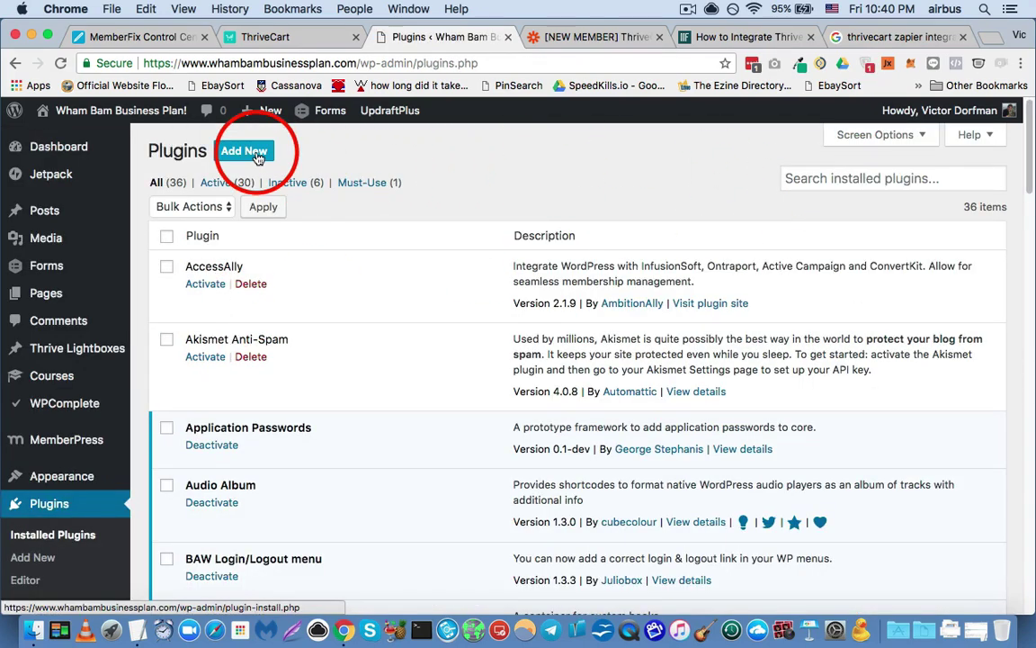
pyautogui.click(244, 151)
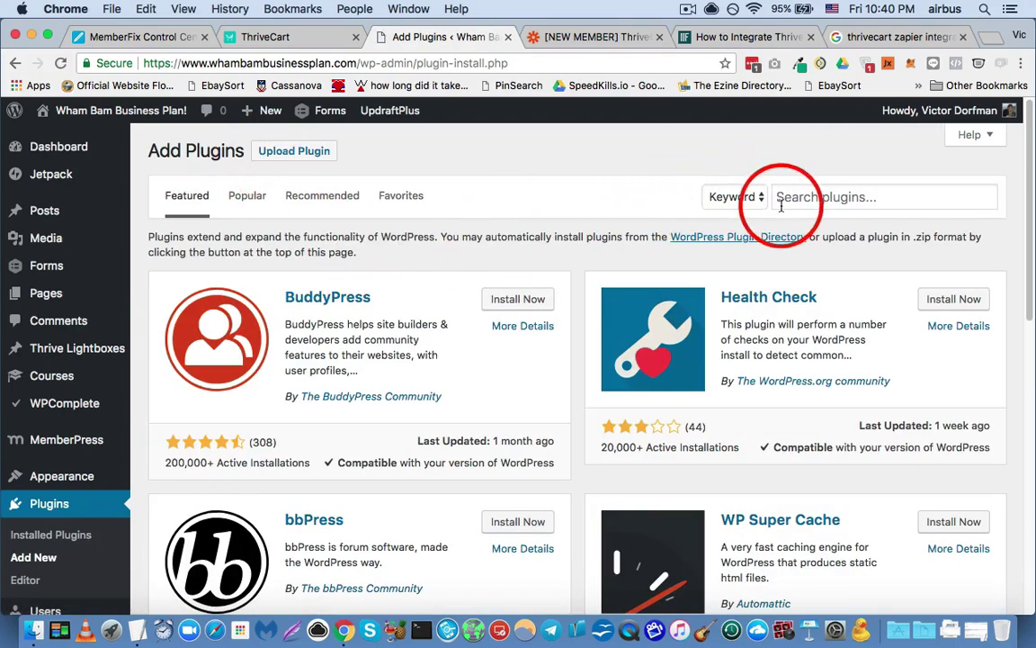
pyautogui.click(803, 198)
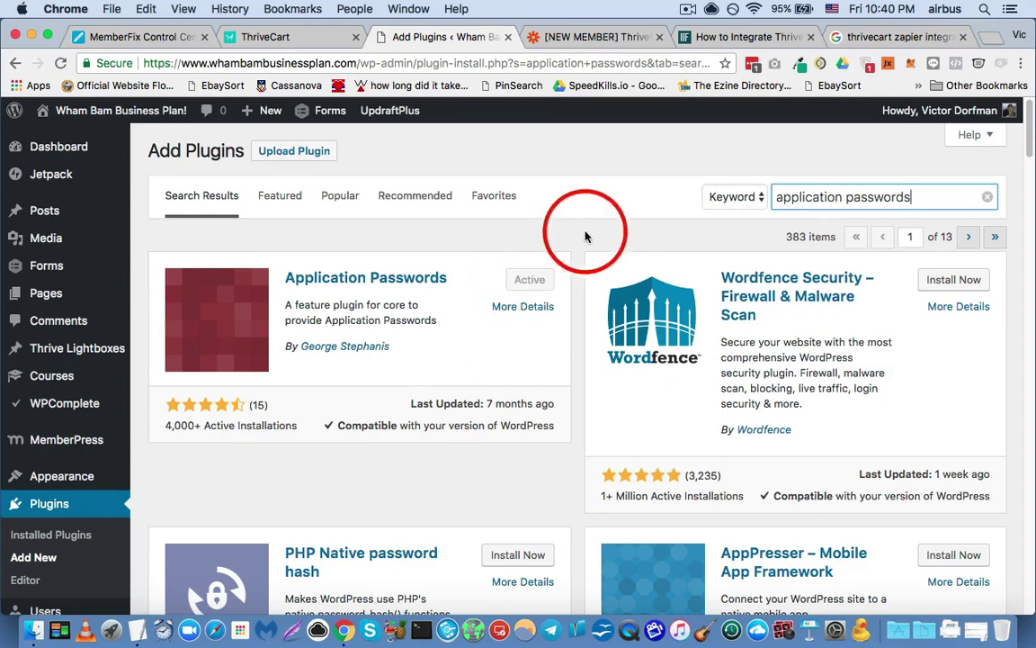
# Step: Open the logged-in administrator's own profile for editing and go to its Application Passwords section
pyautogui.moveTo(923, 122)
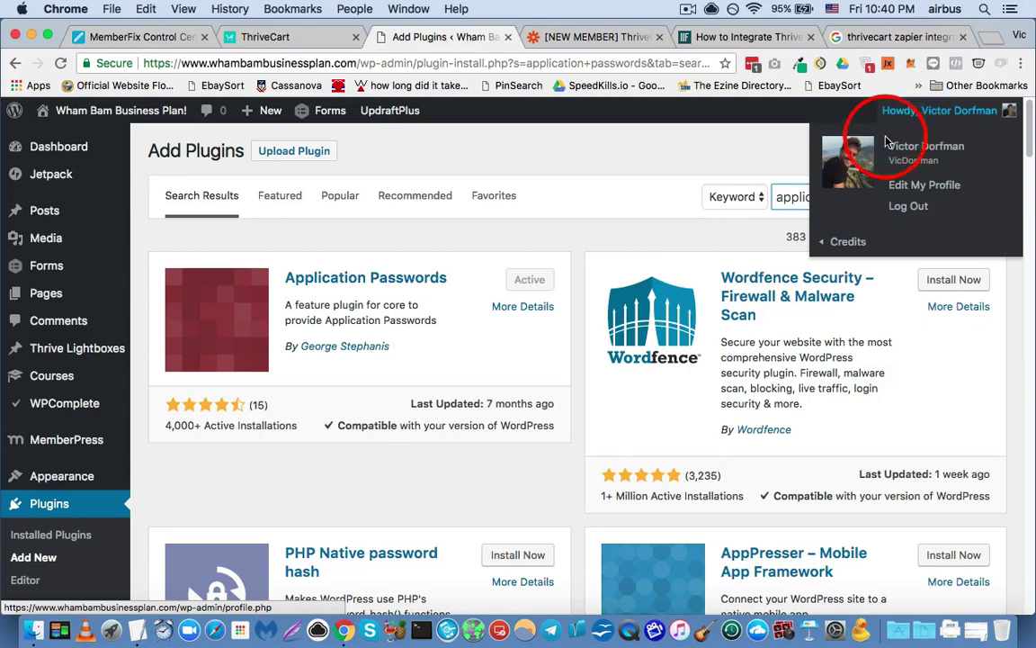
pyautogui.click(913, 190)
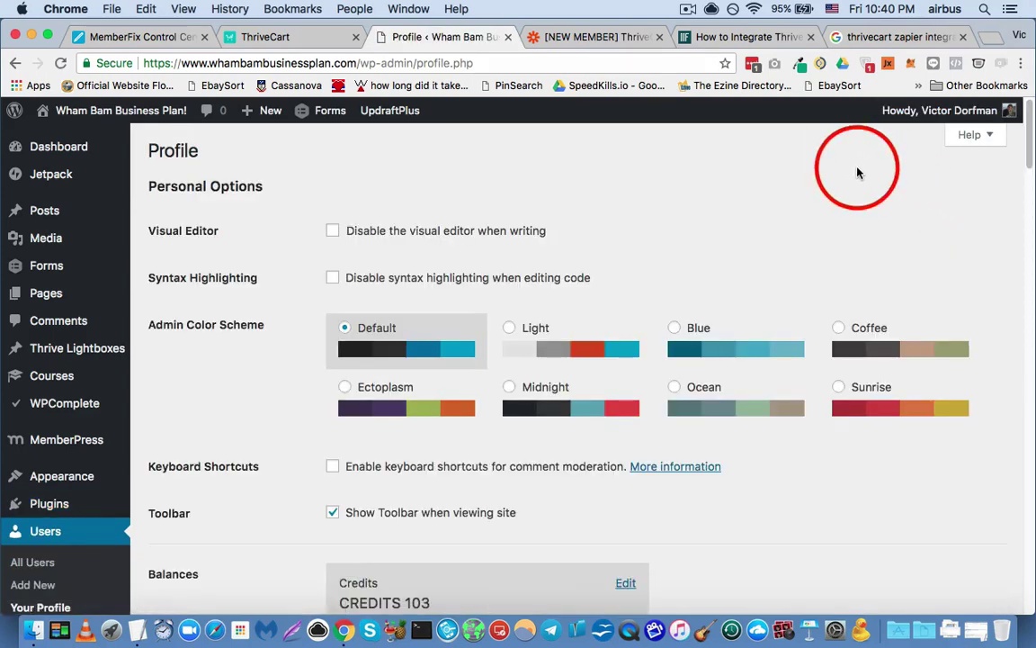
pyautogui.scroll(-5, 284, 203)
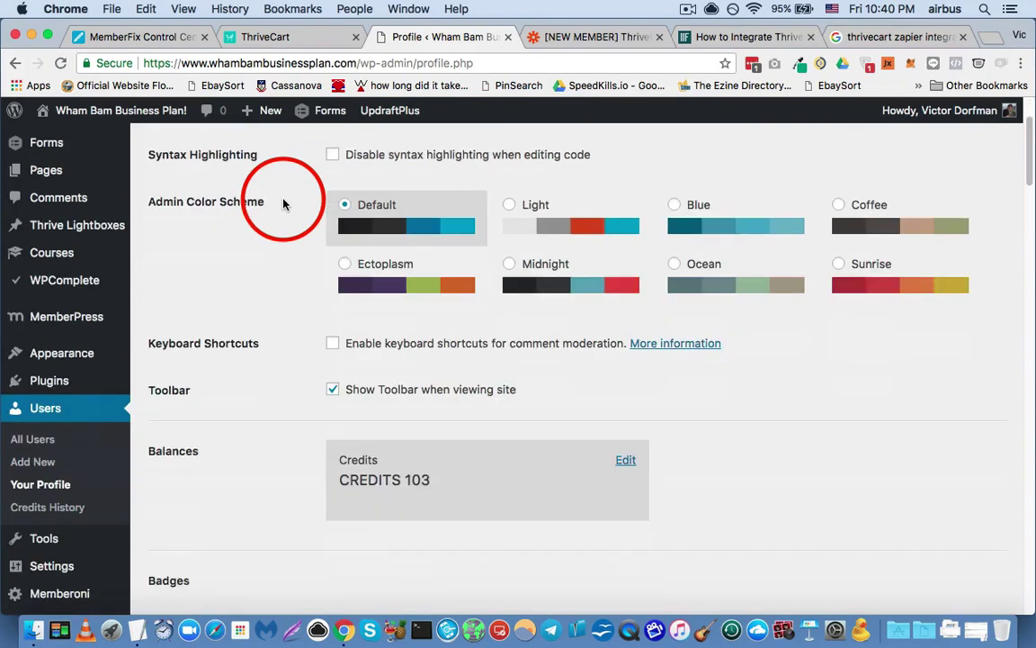
pyautogui.scroll(-7, 284, 203)
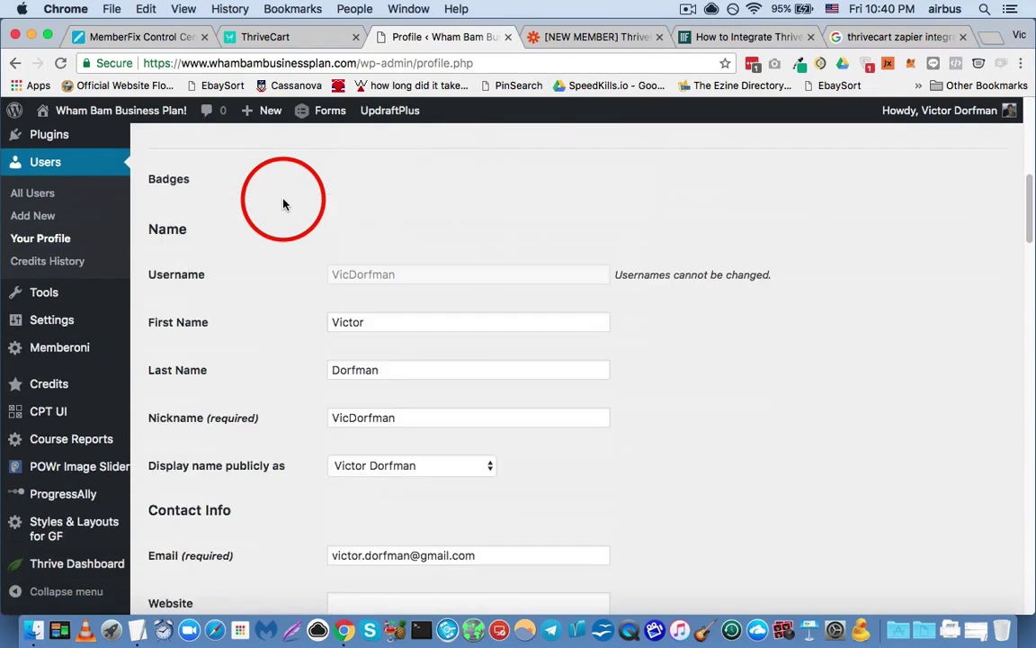
pyautogui.scroll(-9, 283, 204)
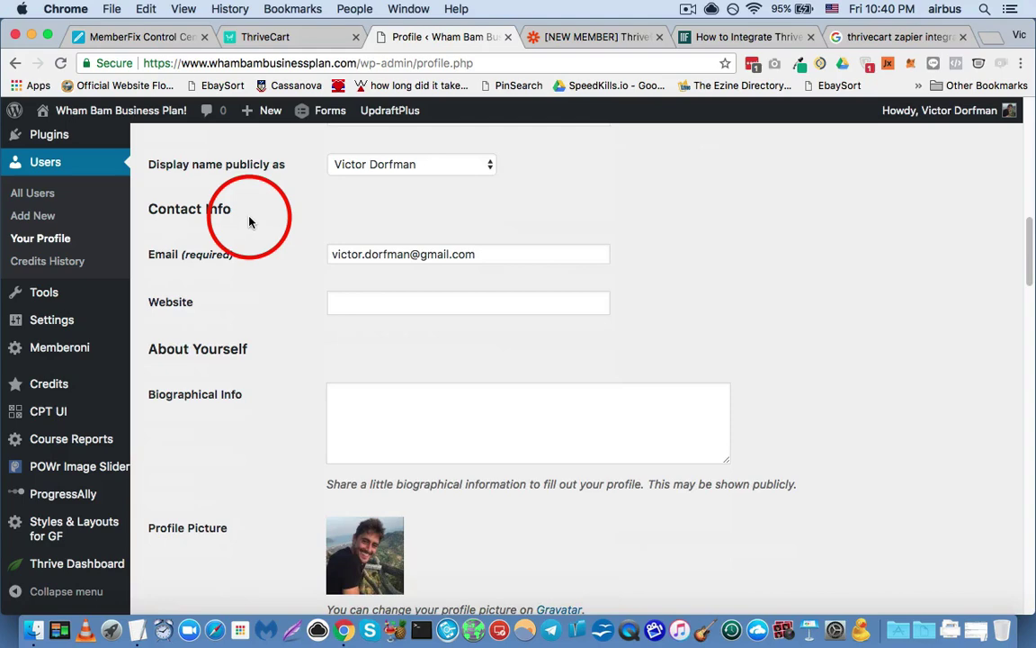
pyautogui.scroll(-6, 250, 221)
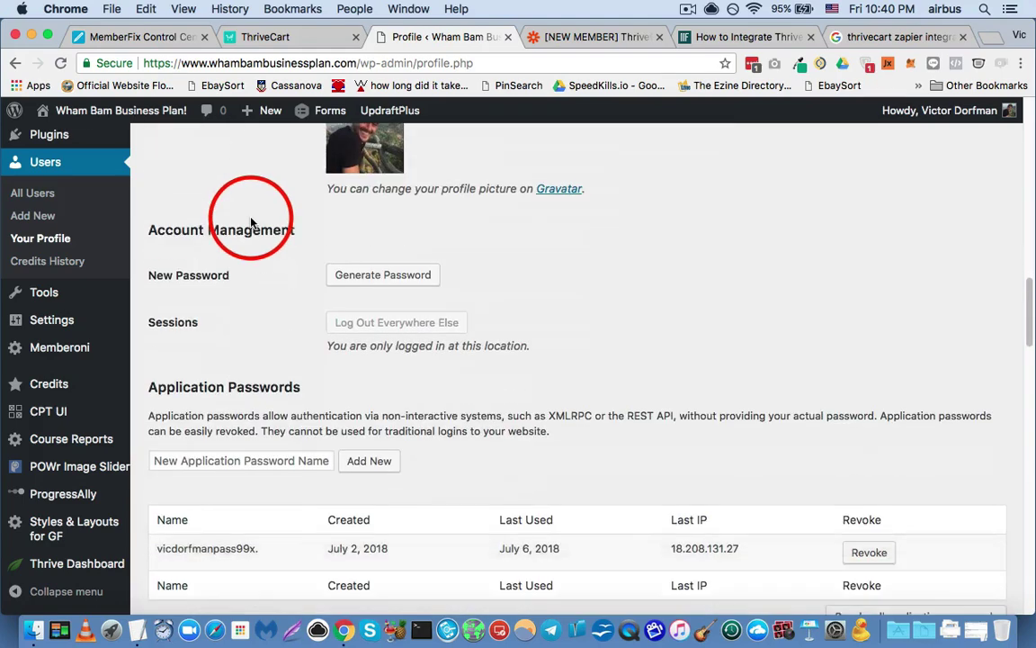
pyautogui.moveTo(187, 241); pyautogui.dragTo(421, 240)
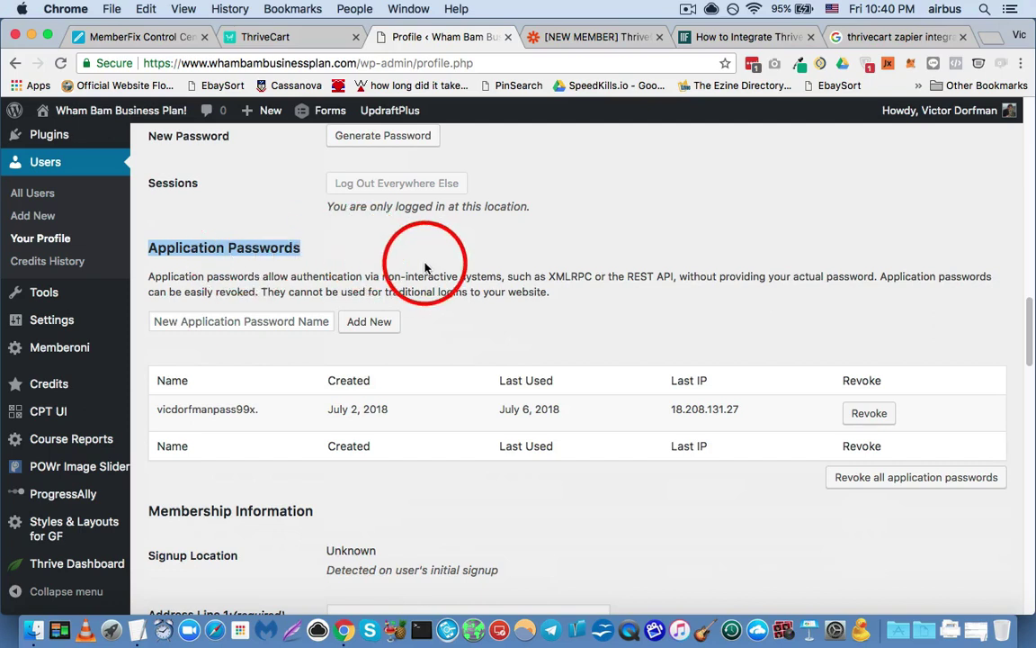
pyautogui.click(421, 240)
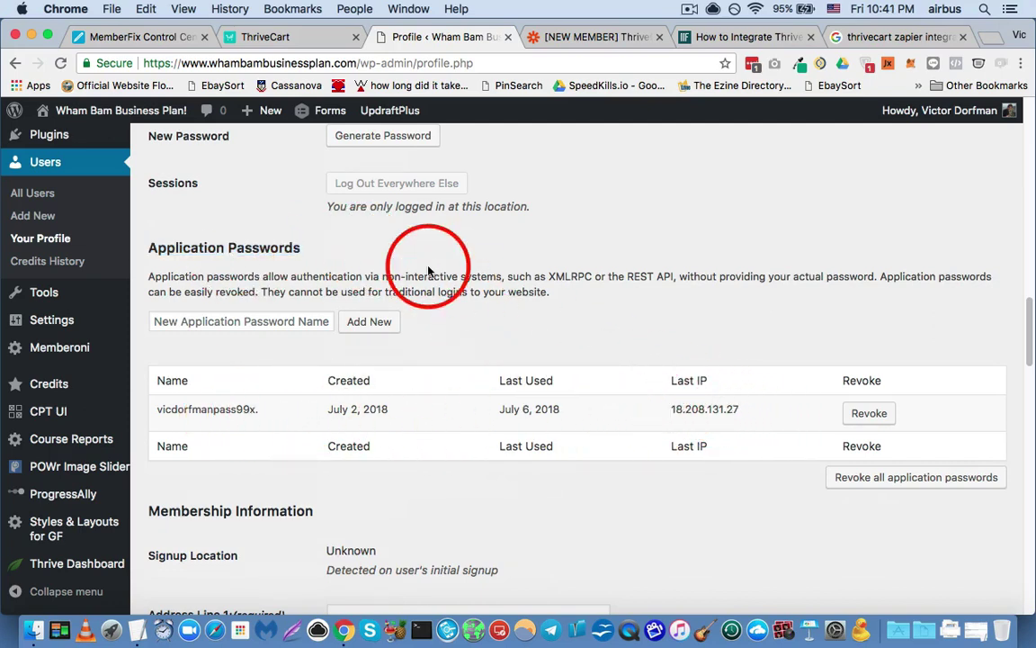
pyautogui.scroll(-2, 425, 261)
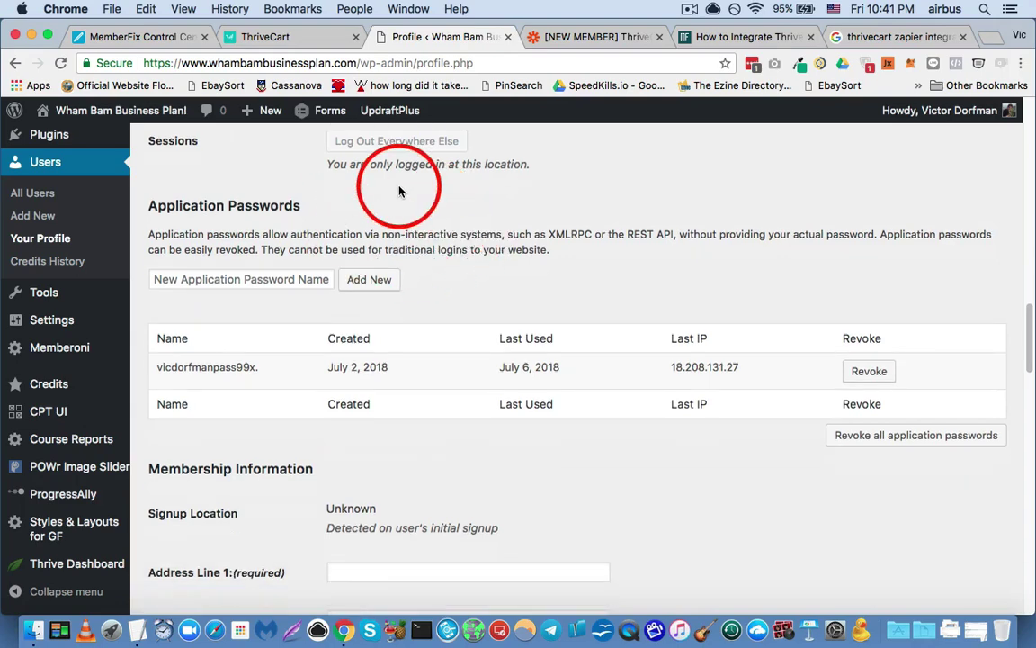
# Step: Create a new application password named "applicationpass2"
pyautogui.click(260, 281)
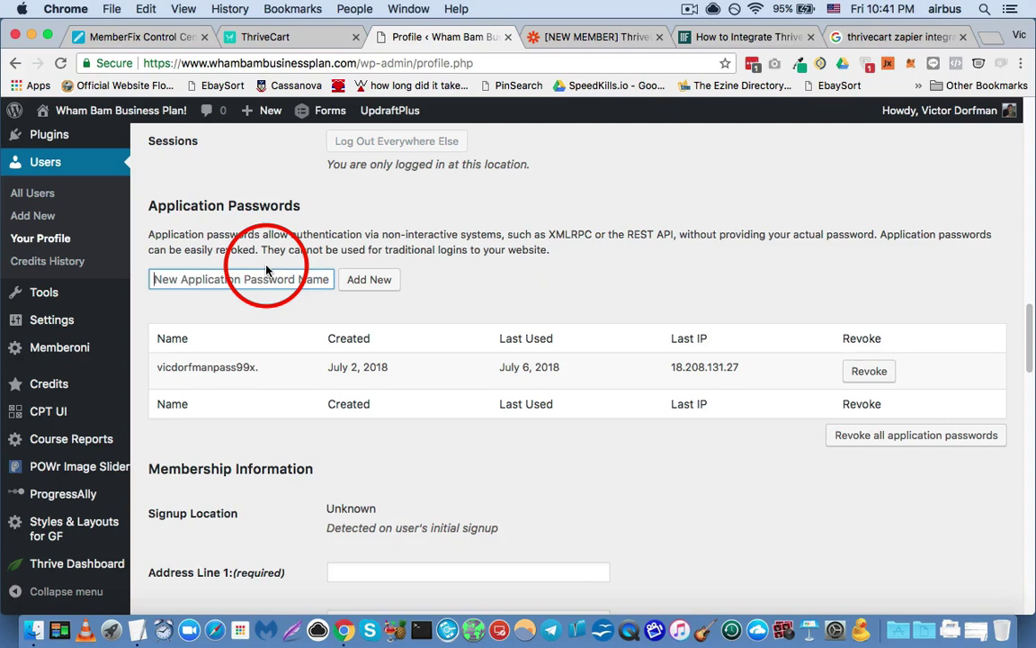
pyautogui.write('applicationpass2')
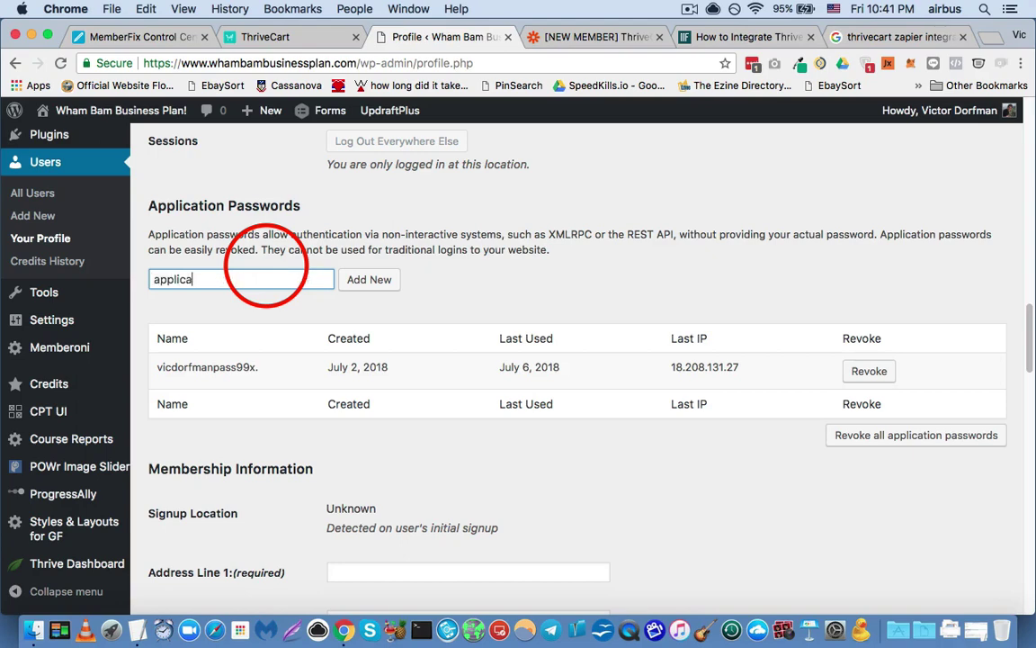
pyautogui.click(360, 280)
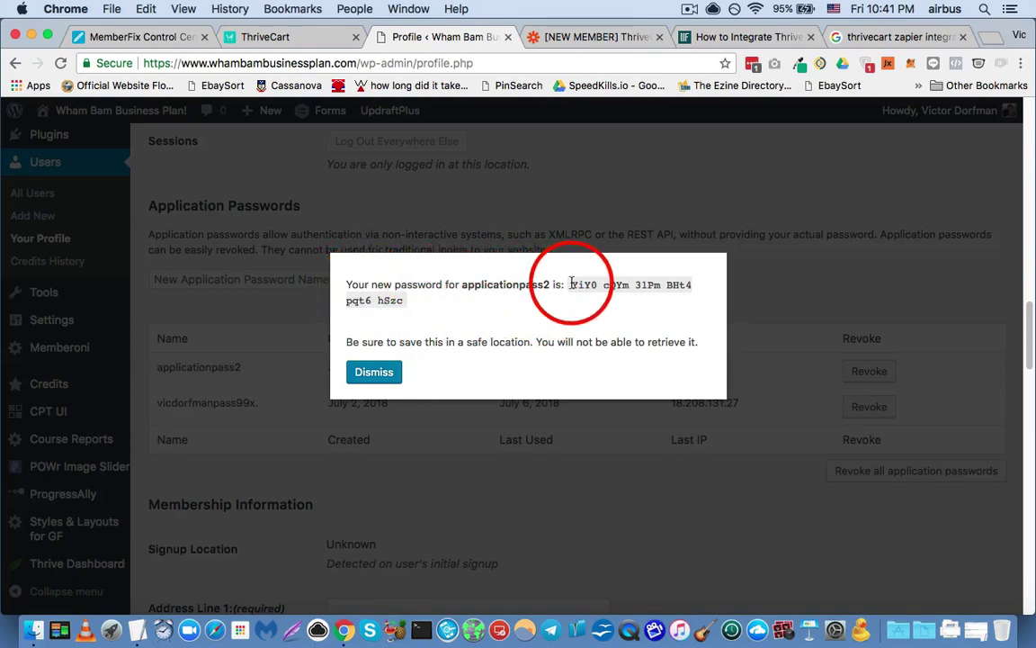
# Step: Copy the generated application password into the address bar of a new browser tab and dismiss the password notice on the profile page
pyautogui.moveTo(563, 285); pyautogui.dragTo(400, 301)
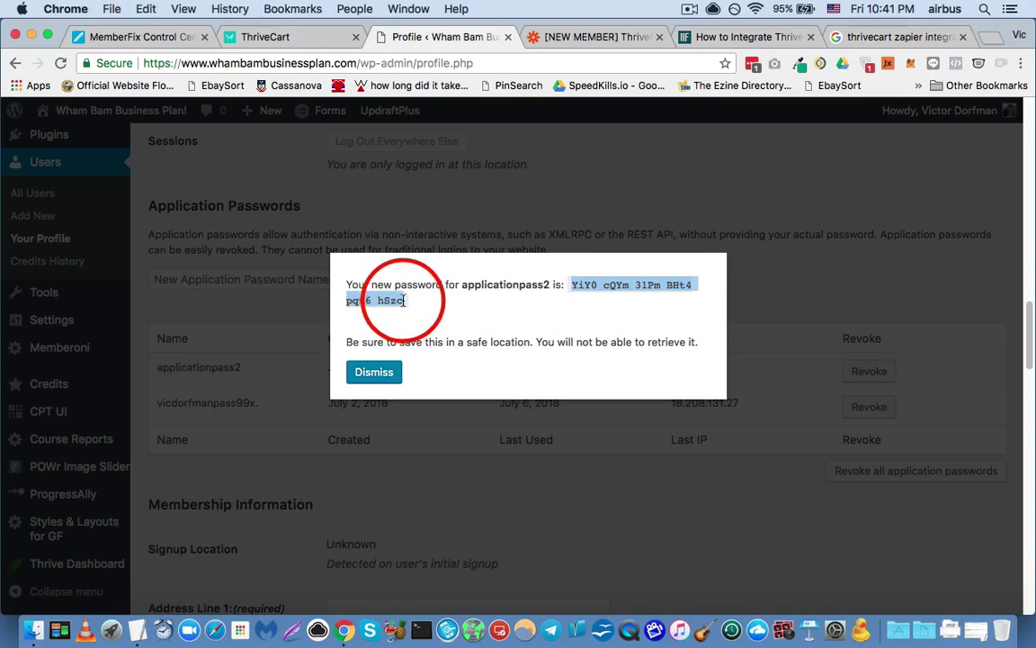
pyautogui.doubleClick(481, 286)
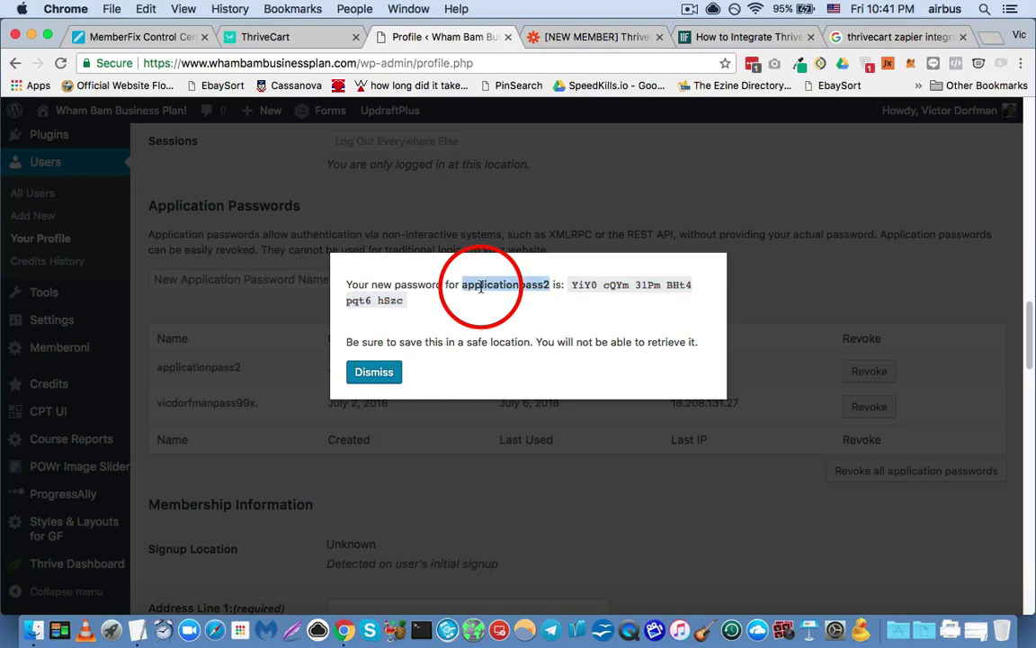
pyautogui.click(571, 286)
pyautogui.moveTo(572, 282); pyautogui.dragTo(513, 298)
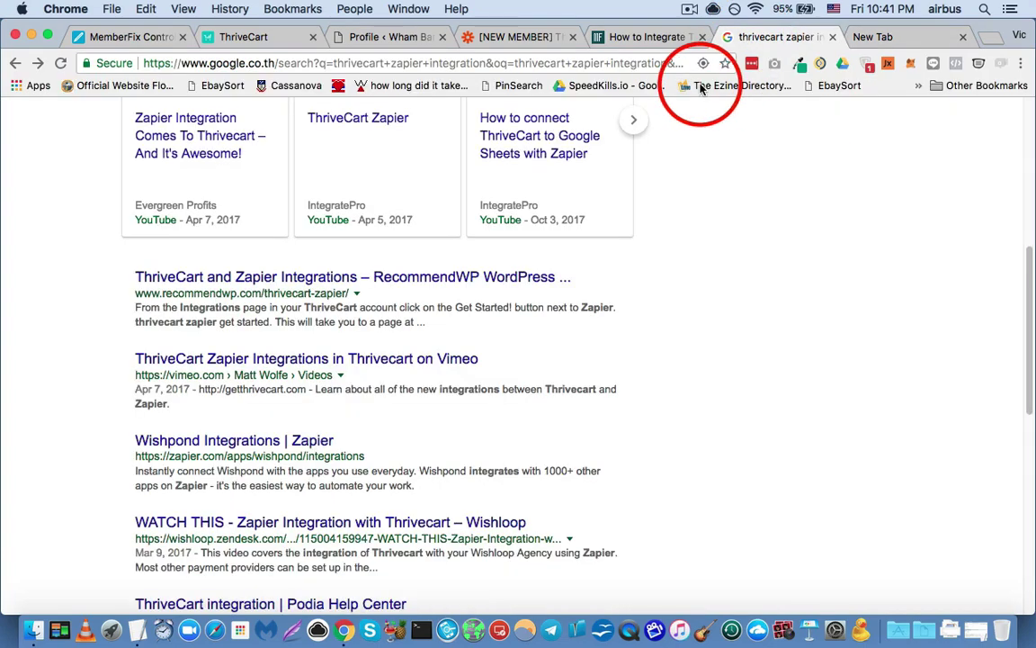
pyautogui.click(643, 38)
pyautogui.click(495, 36)
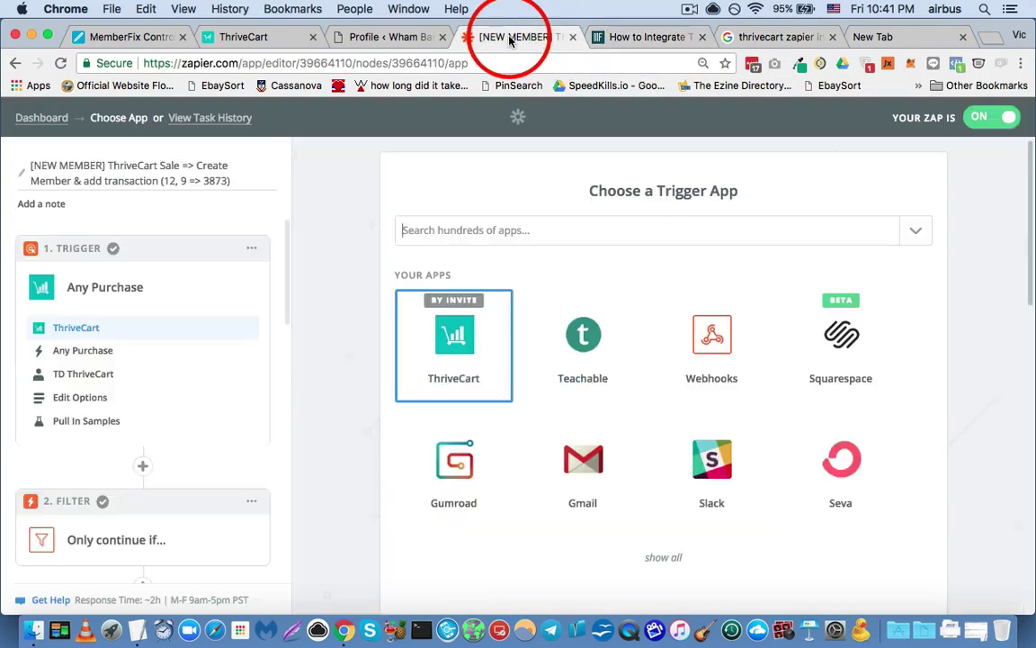
pyautogui.click(380, 39)
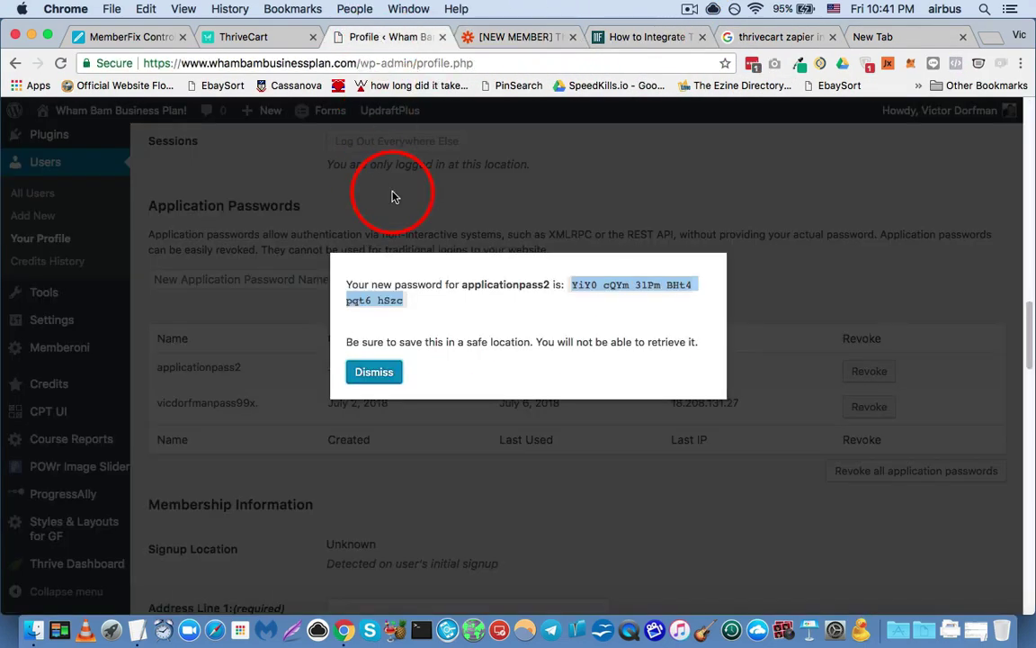
pyautogui.click(376, 385)
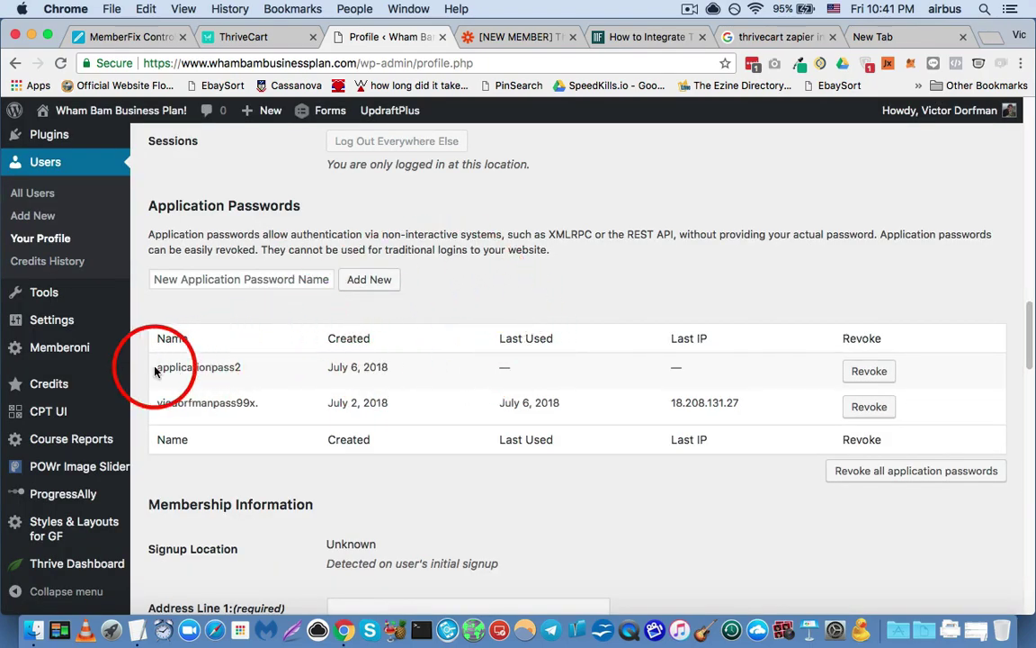
# Step: Check the applicationpass2 entry in the application passwords list and find the account's username in the profile's Name section
pyautogui.moveTo(155, 367); pyautogui.dragTo(259, 370)
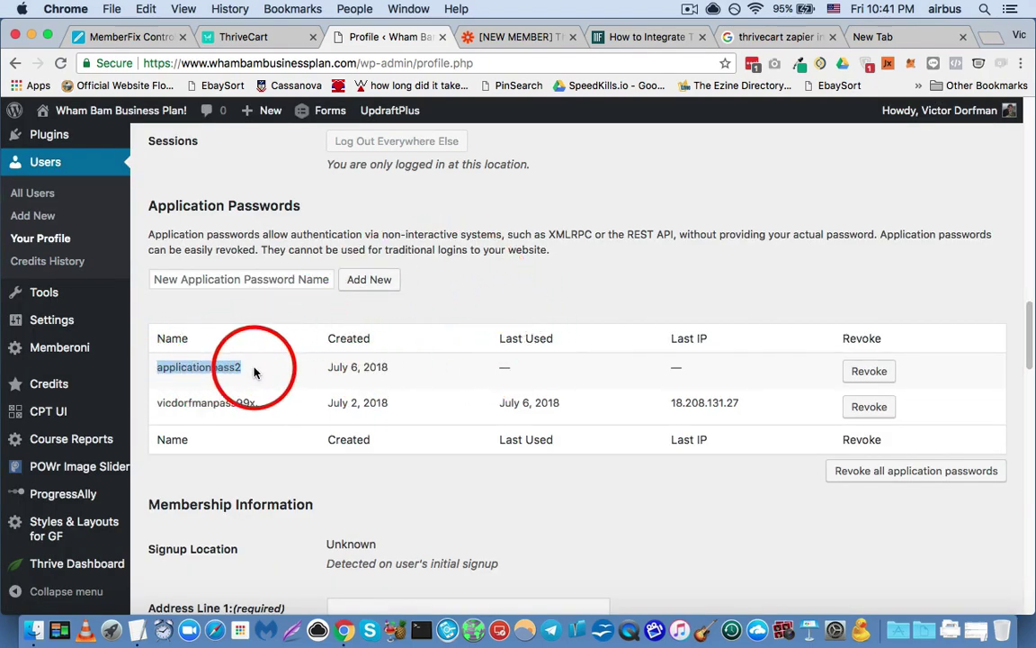
pyautogui.click(342, 316)
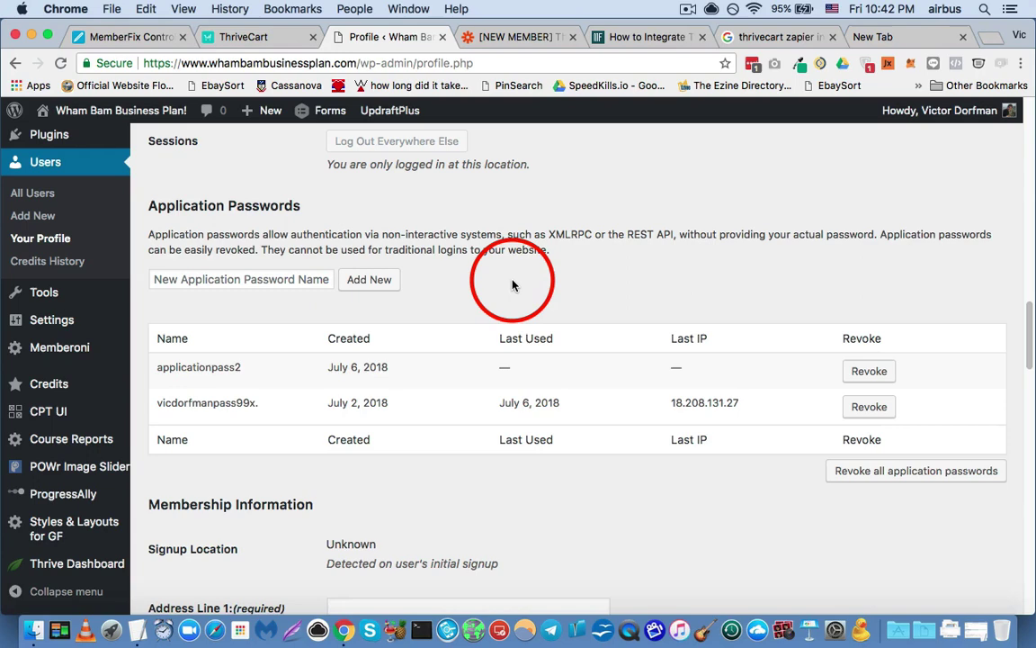
pyautogui.scroll(15, 506, 288)
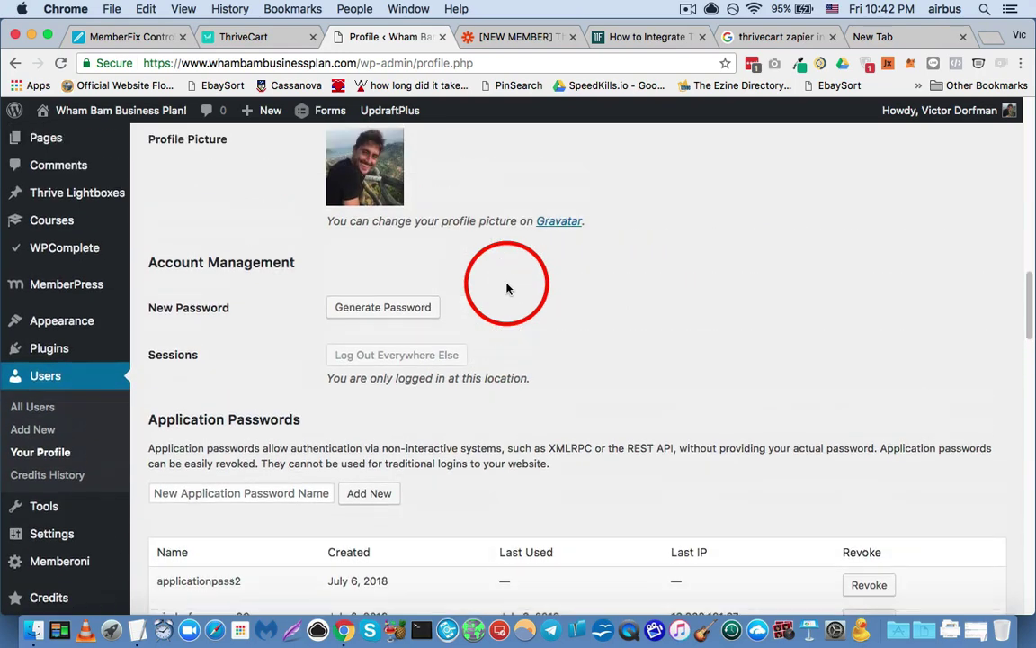
pyautogui.scroll(3, 509, 289)
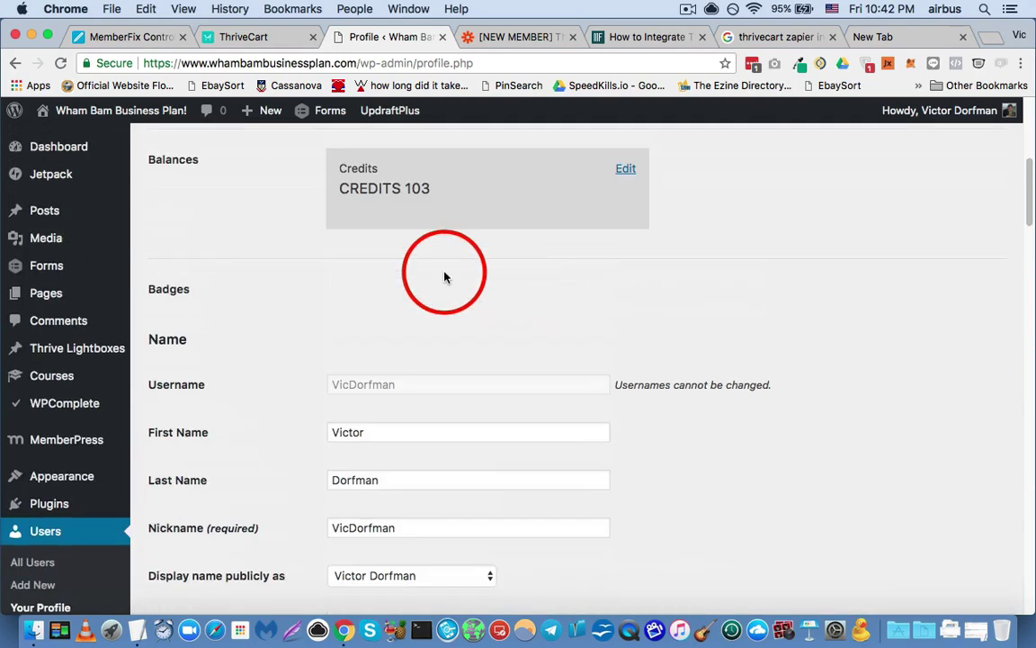
pyautogui.scroll(-2, 446, 278)
pyautogui.doubleClick(196, 322)
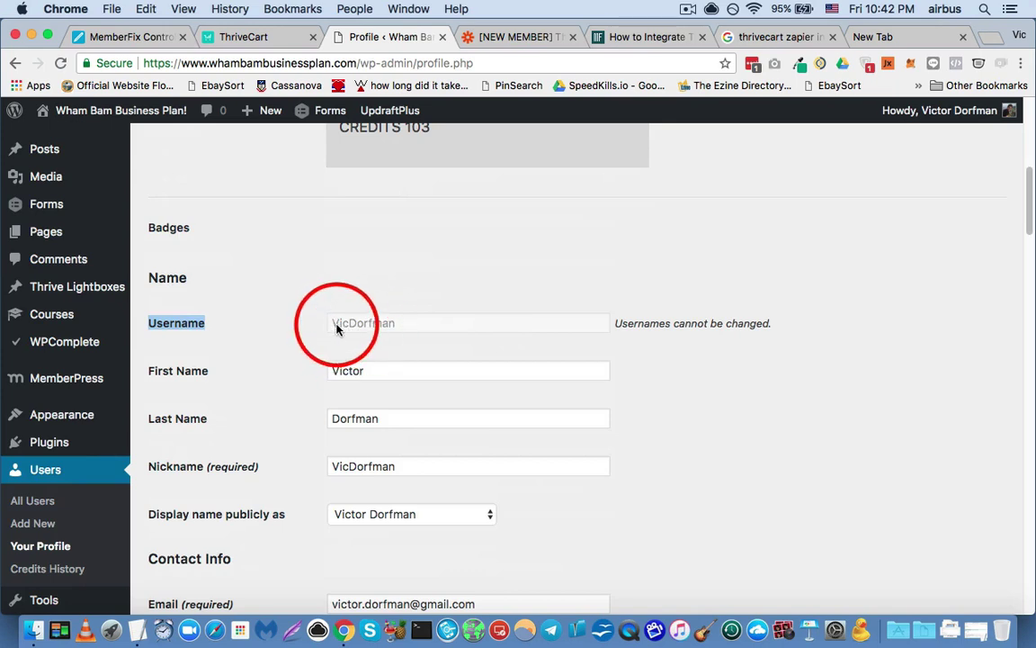
# Step: Add the WordPress username before the application password noted in the new tab, separating the two with "|"
pyautogui.click(871, 36)
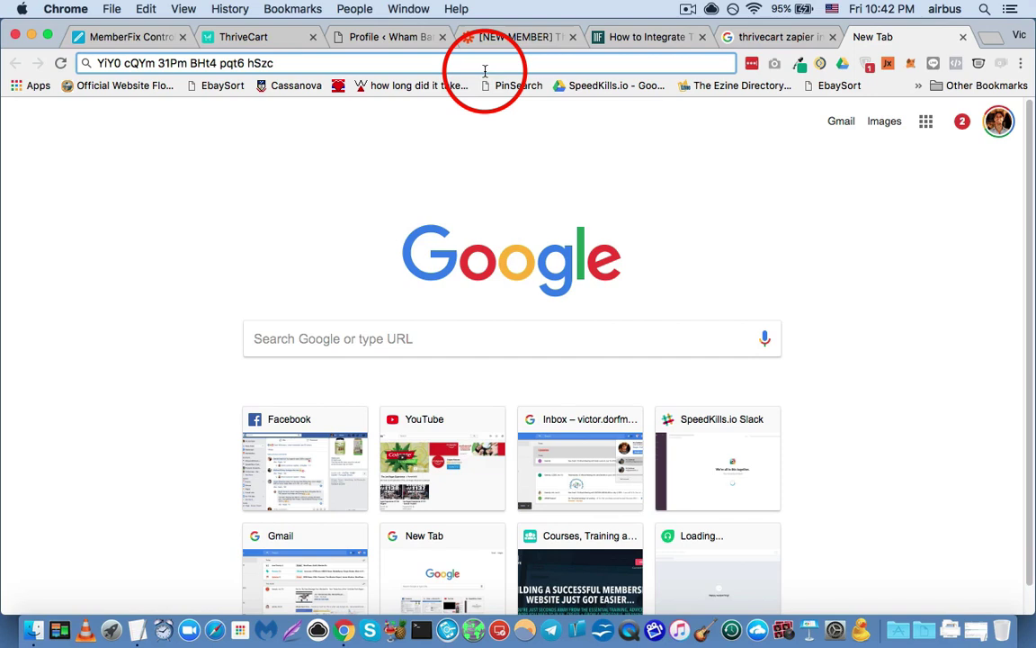
pyautogui.write('VicDorfma')
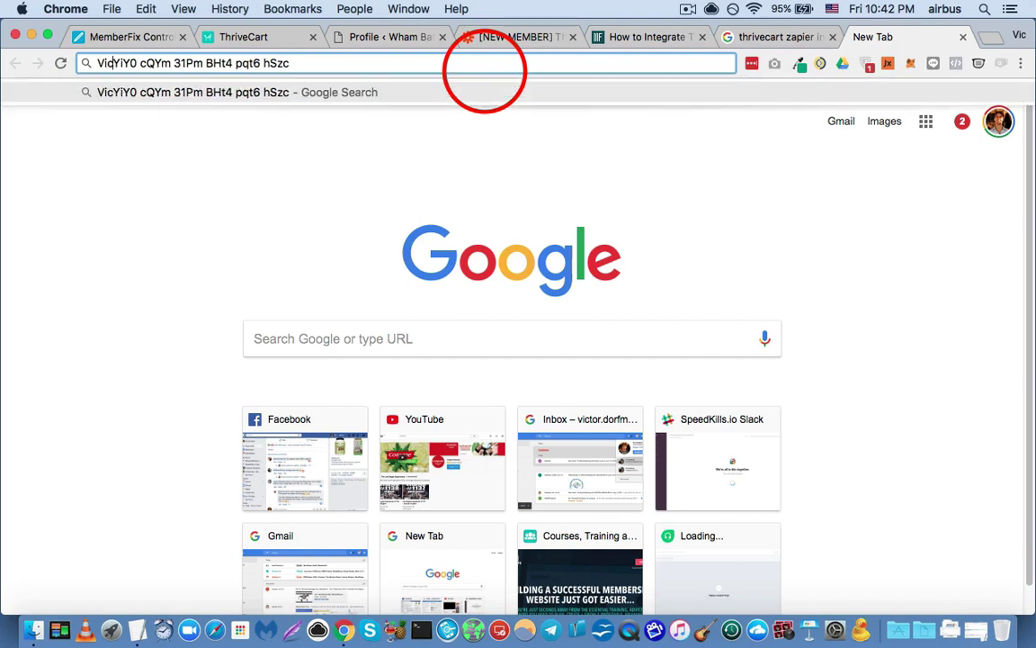
pyautogui.write('n')
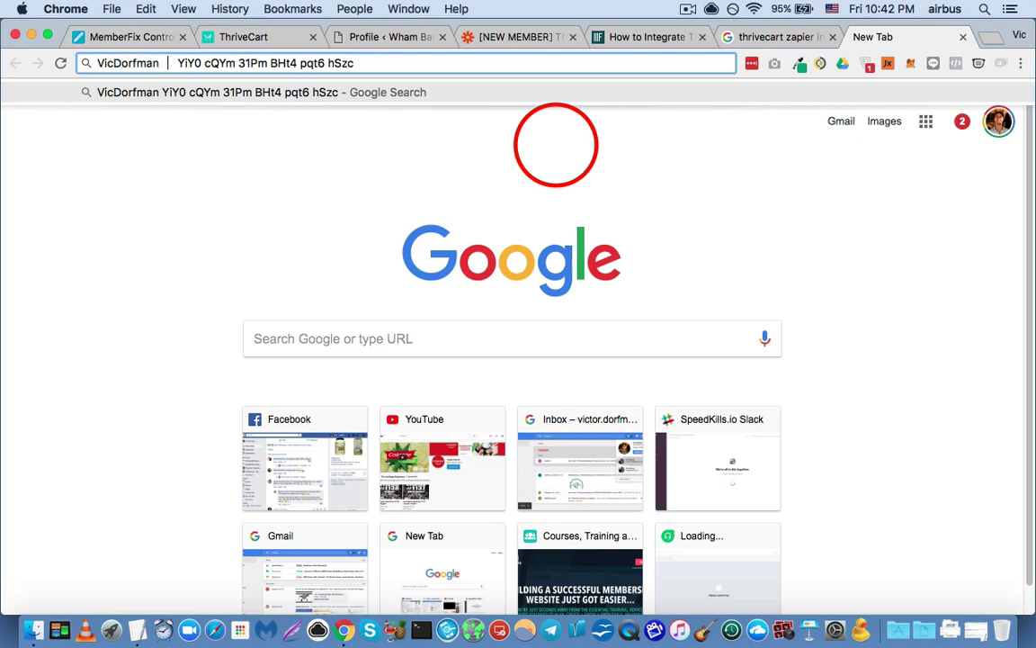
pyautogui.press('super+shift+Right')
pyautogui.press('Left')
pyautogui.write('|')
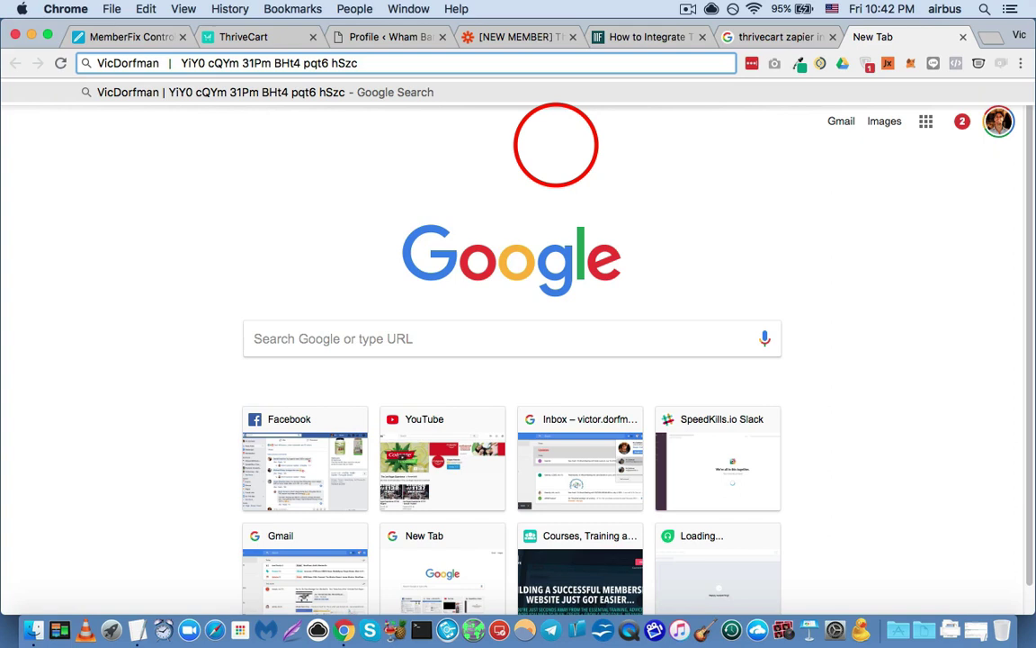
# Step: Select the application password that follows the separator in the new tab's address bar
pyautogui.hotkey('alt', 'shift', 'Left')
pyautogui.press('Right')
pyautogui.moveTo(179, 63); pyautogui.dragTo(358, 63)
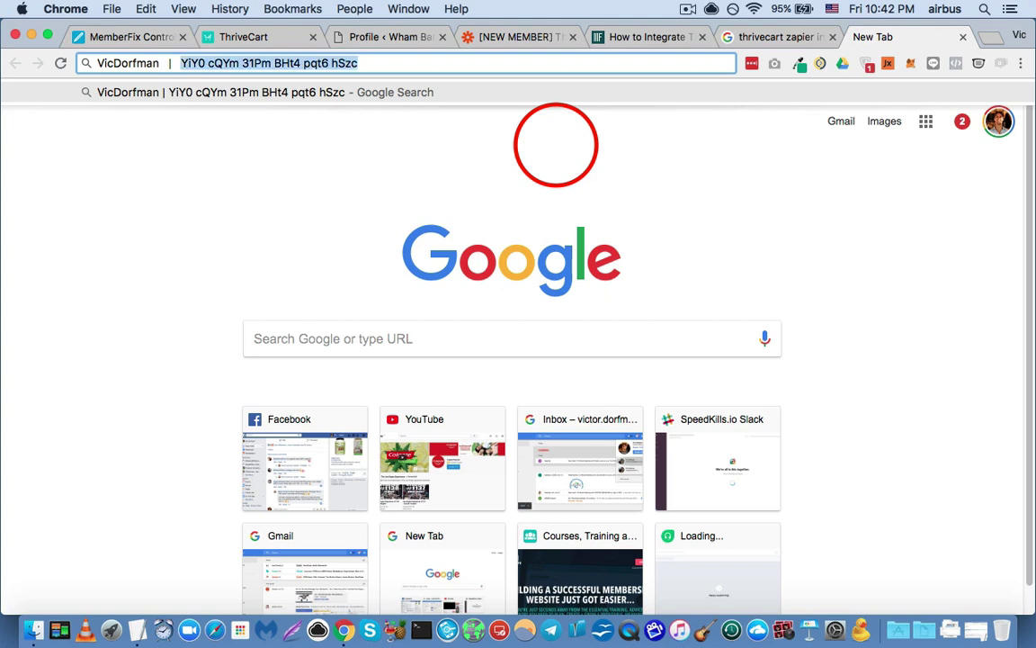
# Step: Remove the spaces on both sides of the "|" separator so the username and application password directly adjoin it
pyautogui.click(180, 63)
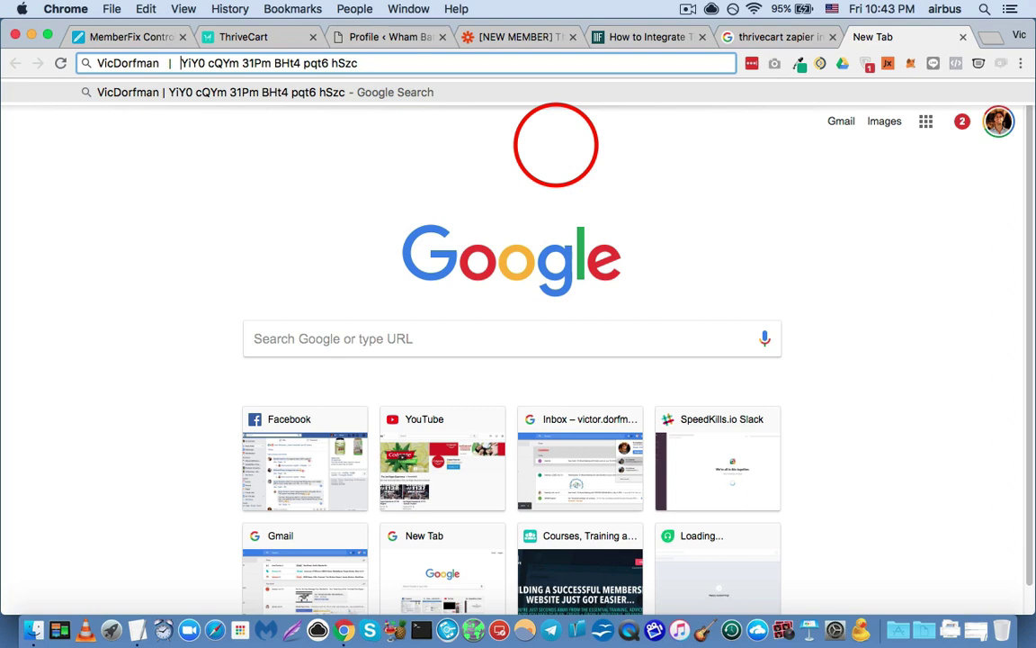
pyautogui.press('BackSpace')
pyautogui.press('BackSpace')
pyautogui.press('BackSpace')
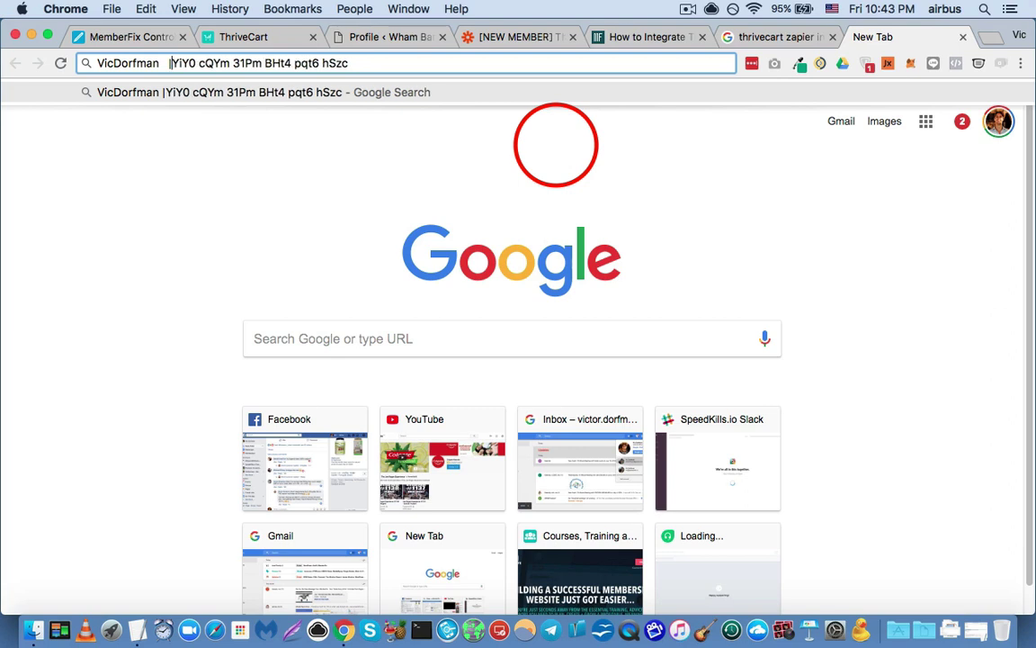
pyautogui.press('BackSpace')
pyautogui.press('BackSpace')
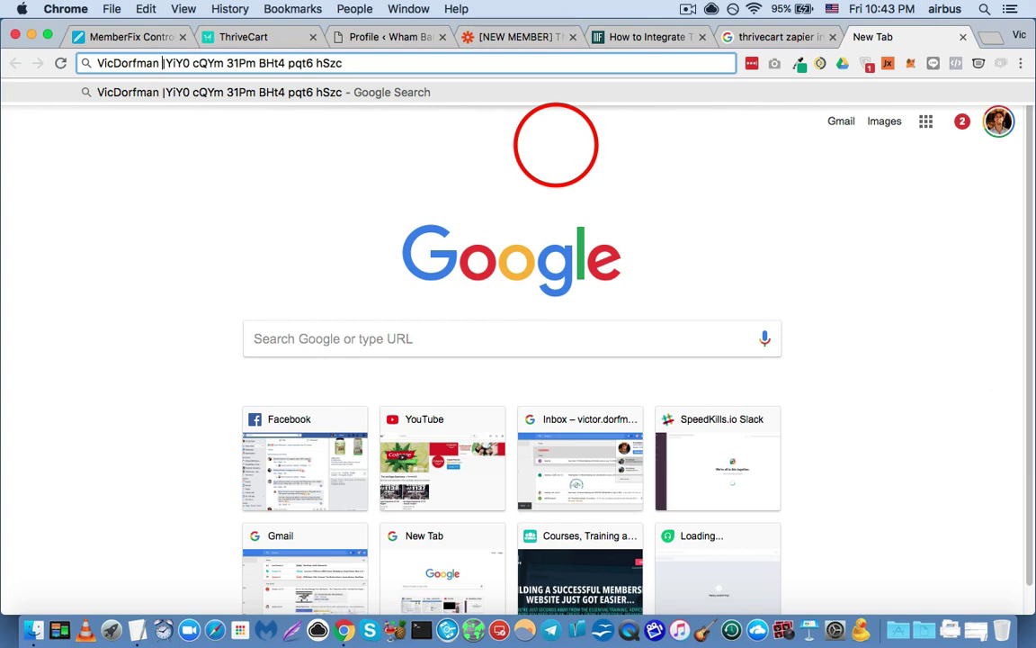
pyautogui.press('BackSpace')
# Step: Highlight the username before the "|" separator, followed by the application password after it, to check the combined string's two parts
pyautogui.press('Left')
pyautogui.press('Left')
pyautogui.press('Left')
pyautogui.press('Left')
pyautogui.press('Left')
pyautogui.press('Left')
pyautogui.press('Left')
pyautogui.press('Left')
pyautogui.press('Left')
pyautogui.press('Left')
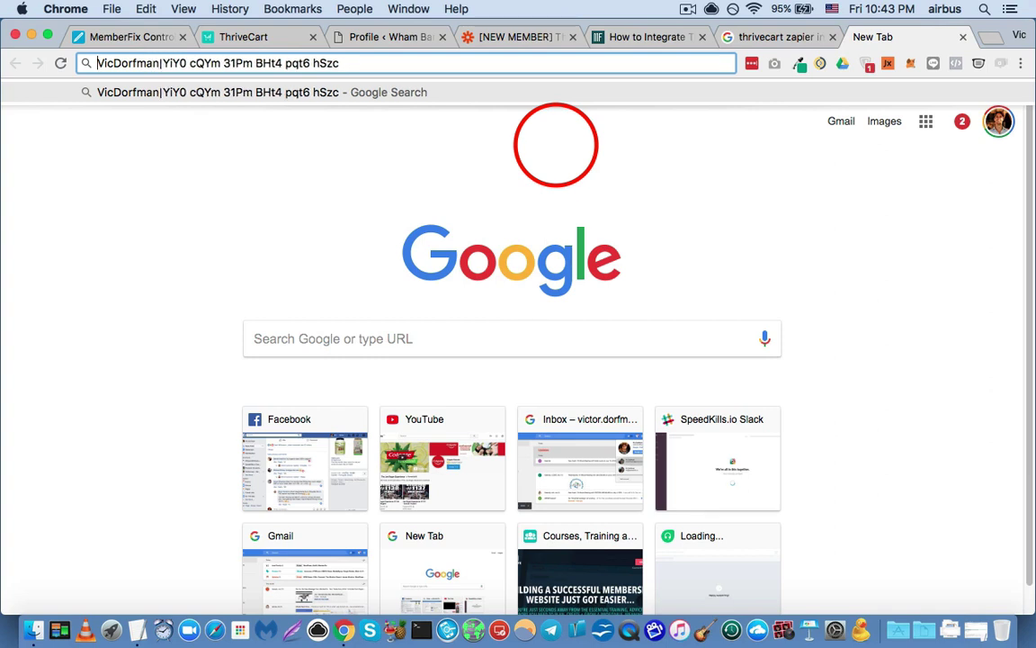
pyautogui.hotkey('shift', 'alt', 'Right')
pyautogui.press('Right')
pyautogui.press('shift+super+Right')
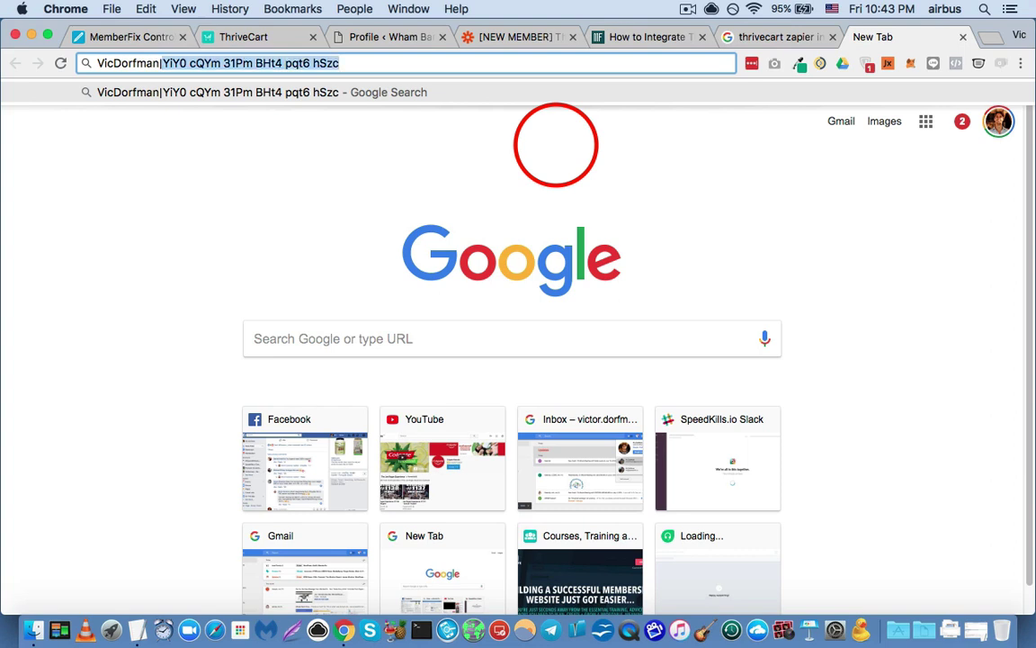
pyautogui.press('Right')
pyautogui.press('Left')
pyautogui.press('Left')
pyautogui.press('Left')
pyautogui.press('Left')
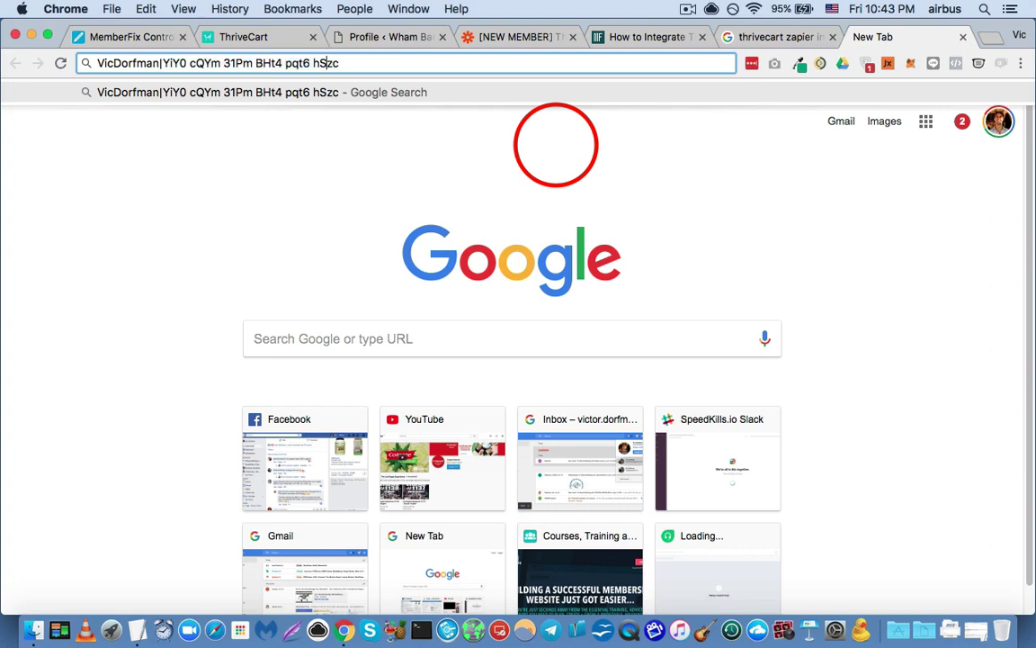
pyautogui.press('Left')
pyautogui.press('Left')
pyautogui.press('Left')
pyautogui.press('Left')
pyautogui.press('Left')
pyautogui.press('Left')
pyautogui.press('super+Left')
pyautogui.hotkey('alt', 'Right')
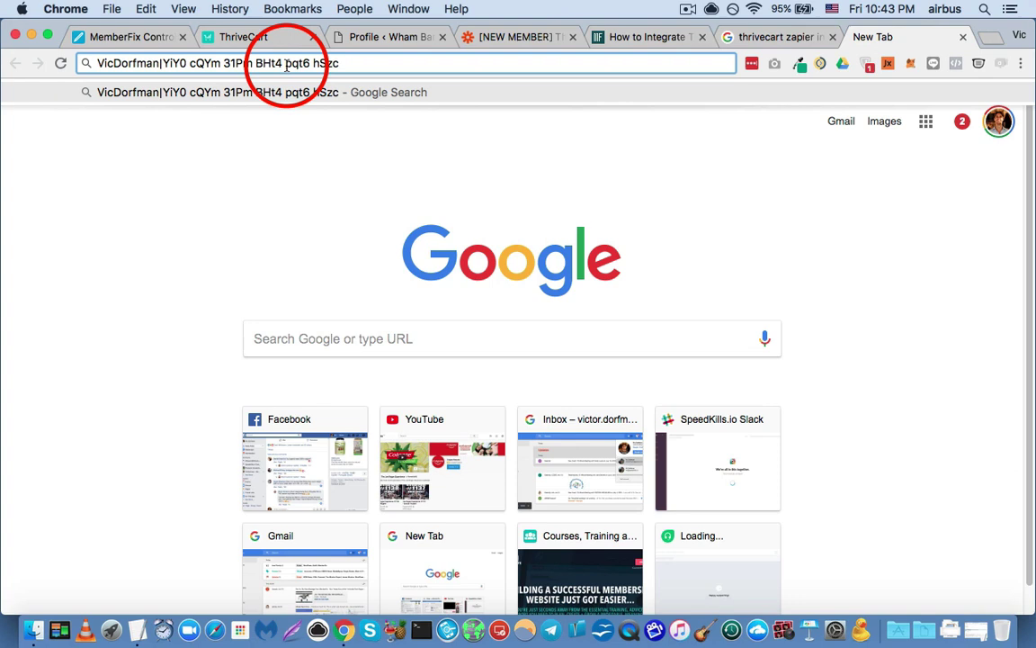
pyautogui.press('super+a')
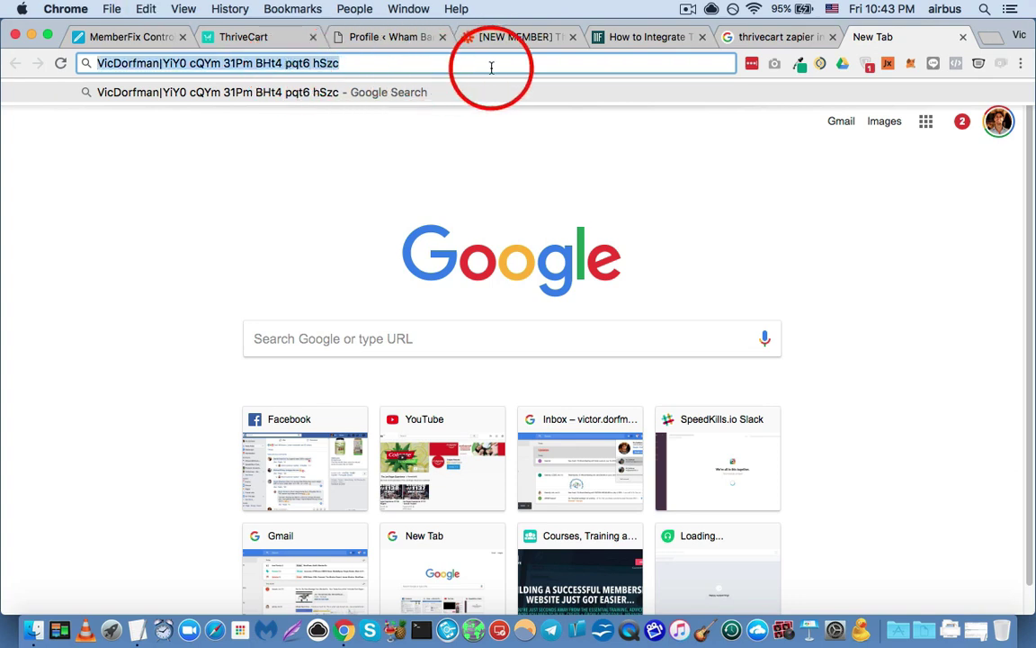
pyautogui.click(383, 60)
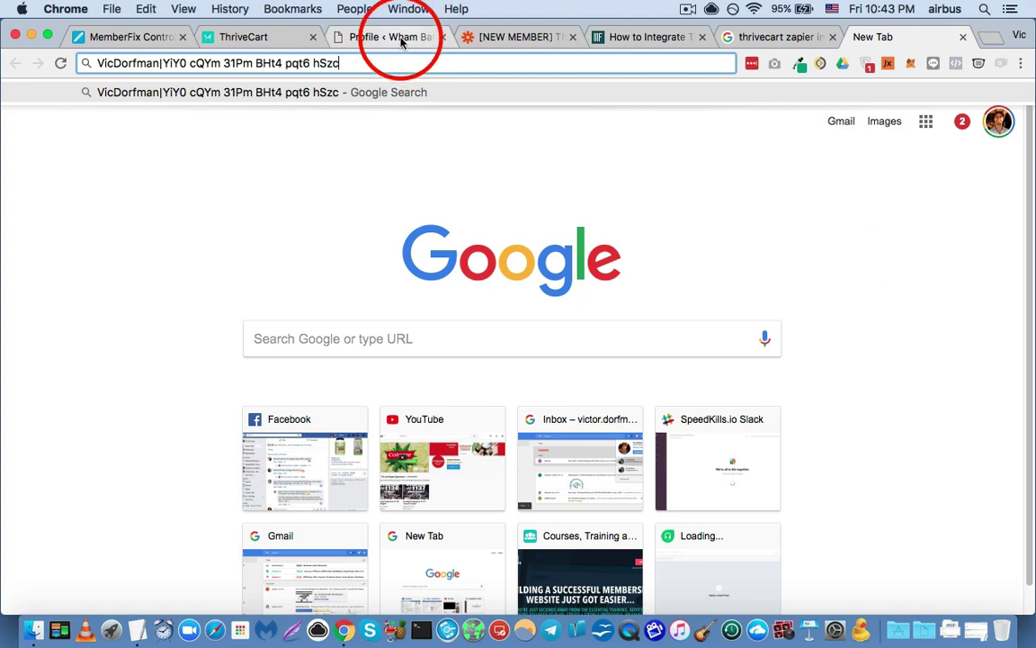